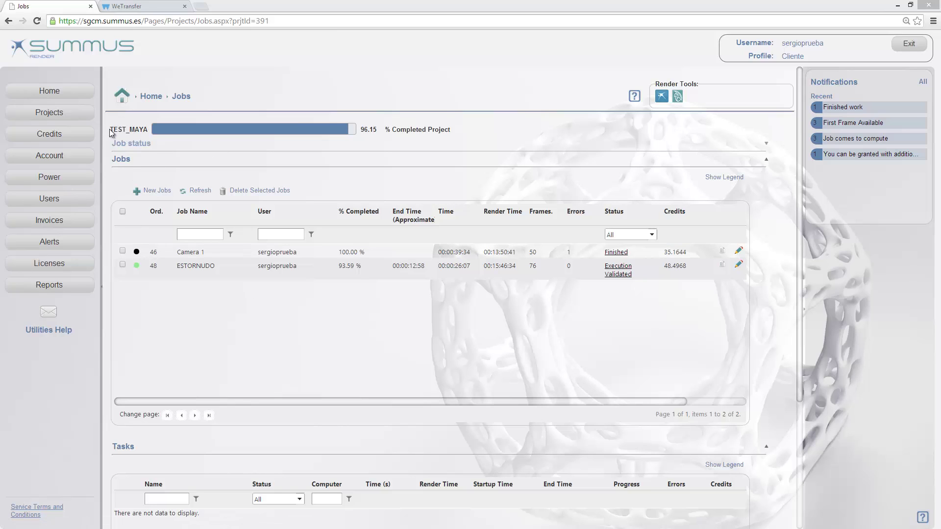
Step: Go back to the home overview, where My Projects shows TEST_MAYA at 96.15%
drag(110, 128, 147, 126)
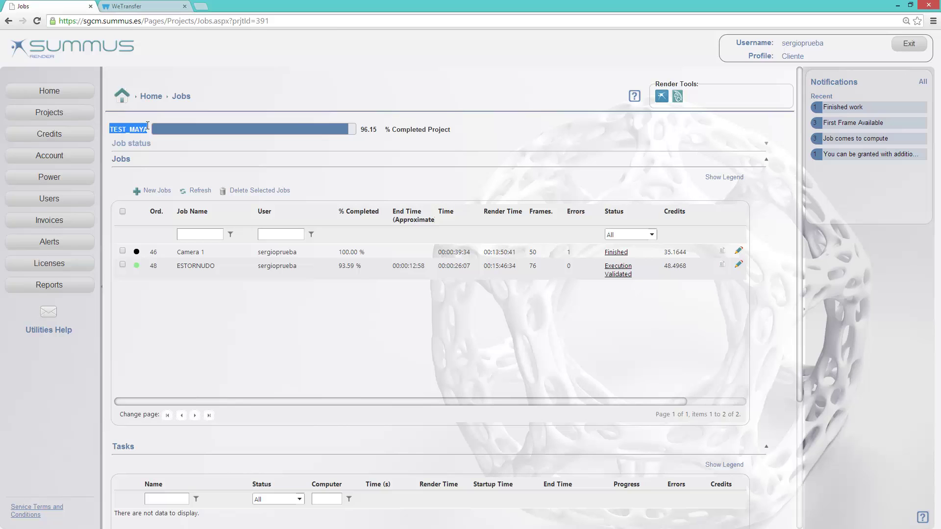
click(135, 129)
click(54, 92)
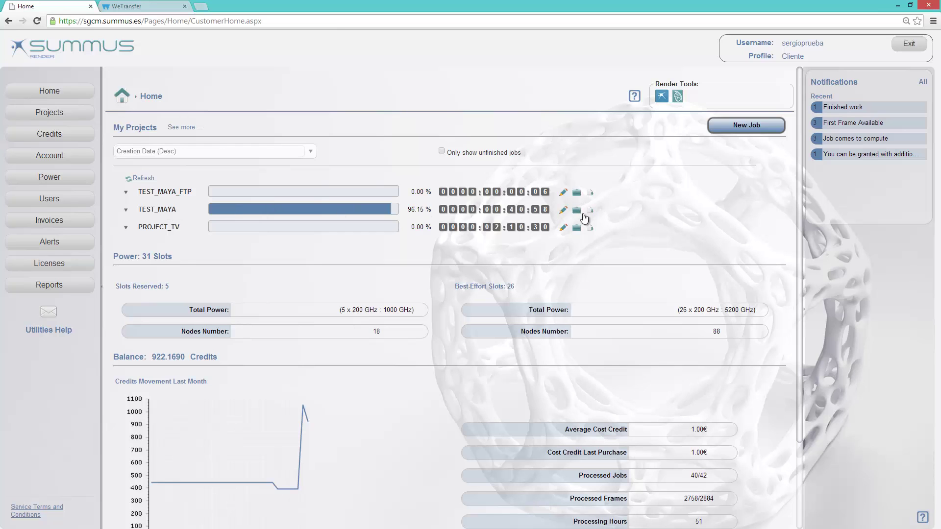
Step: From the Projects list, open the Download Results page of the TEST_MAYA row
click(72, 113)
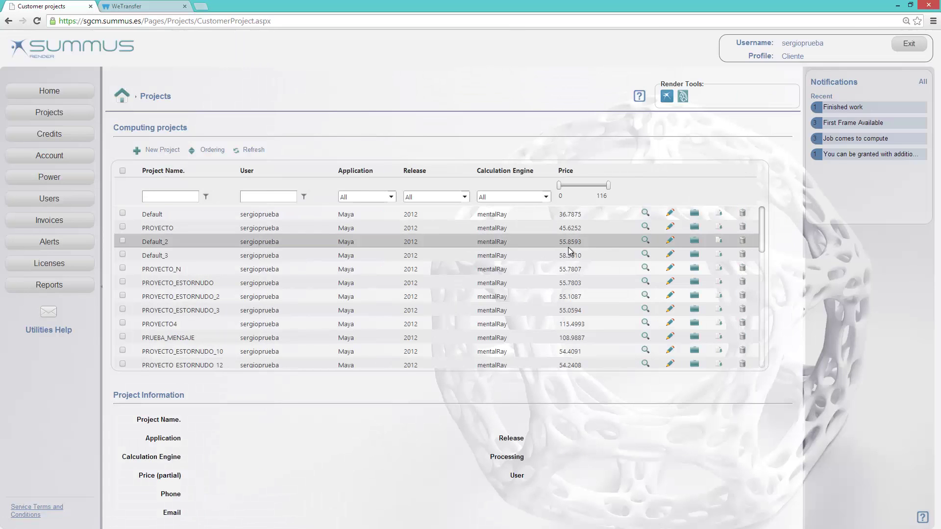
scroll(606, 326, down, 5)
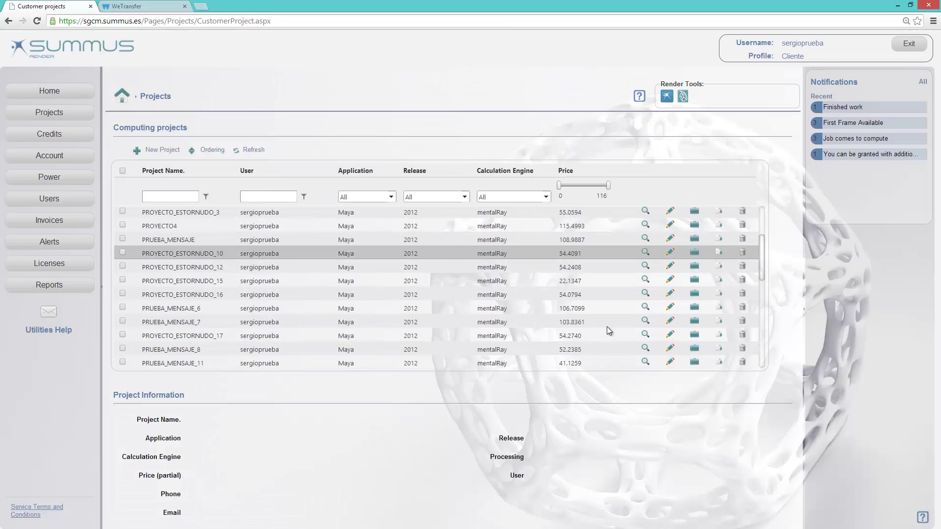
scroll(608, 334, down, 5)
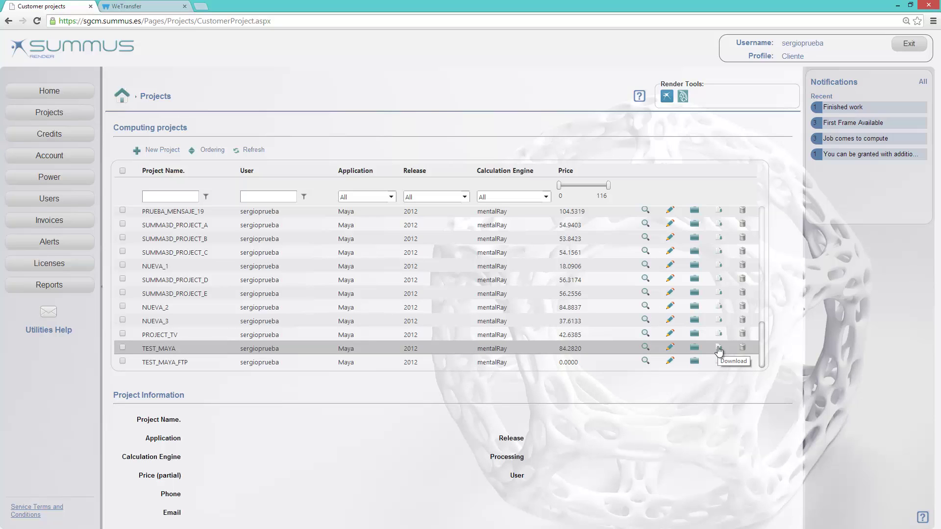
click(719, 349)
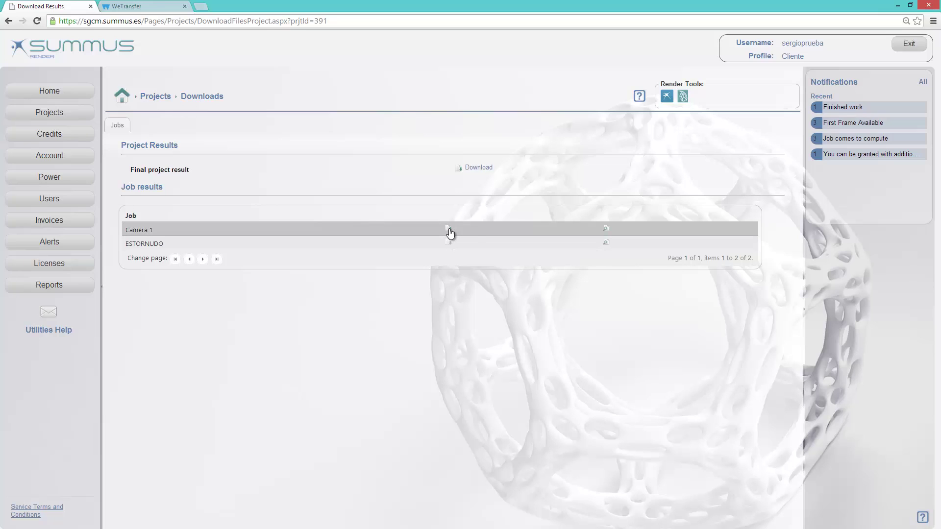
Step: Download Camera 1 as TEST_MAYA-Camera 1.zip and open ESTORNUDO's Thumbnail downloads dialog
click(448, 229)
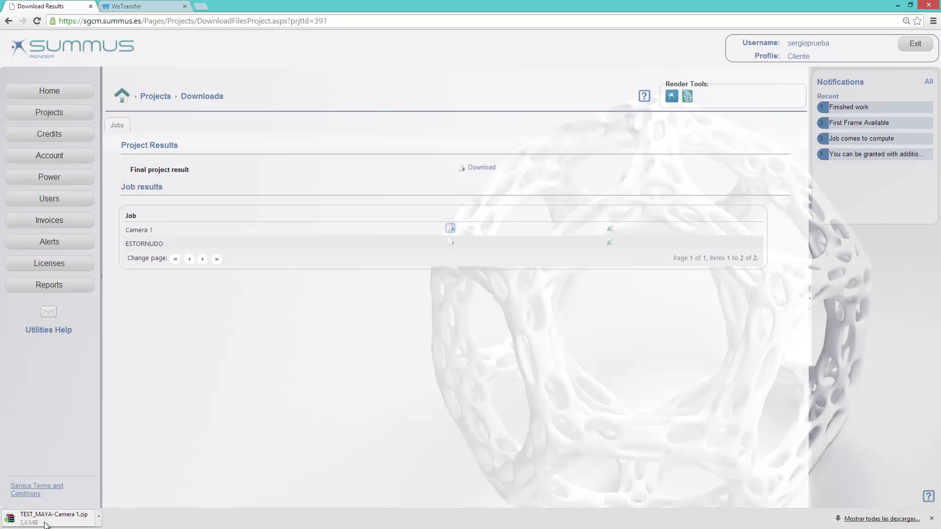
click(612, 243)
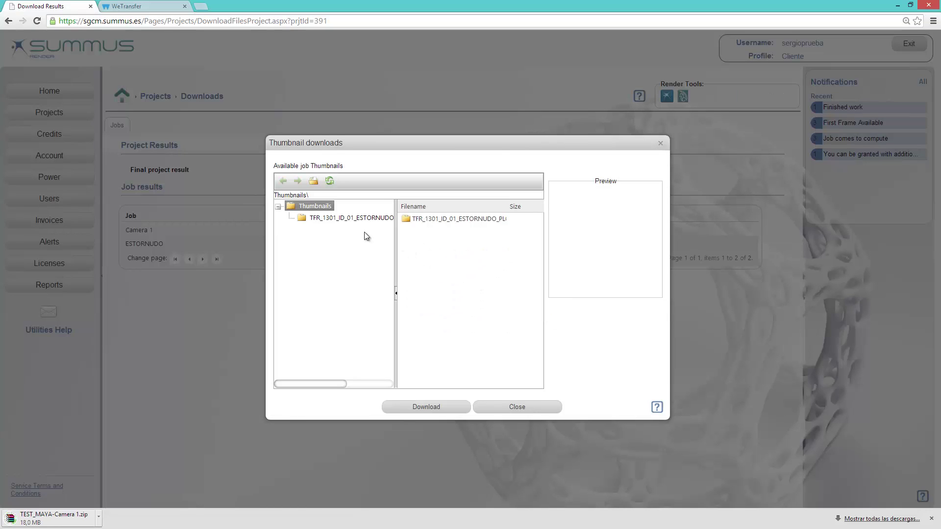
Step: Preview the TFR_1301 thumbnails frame by frame down to the colour ones, then close the dialog
click(340, 221)
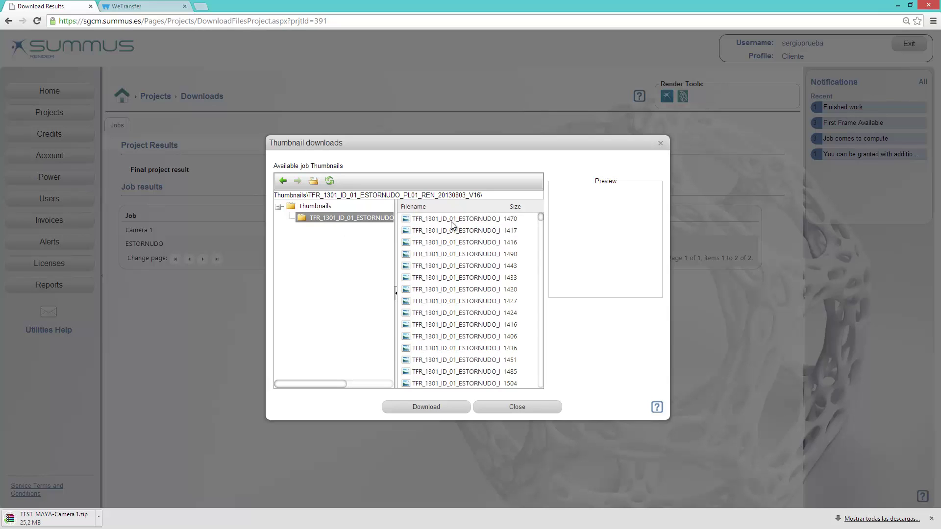
click(450, 221)
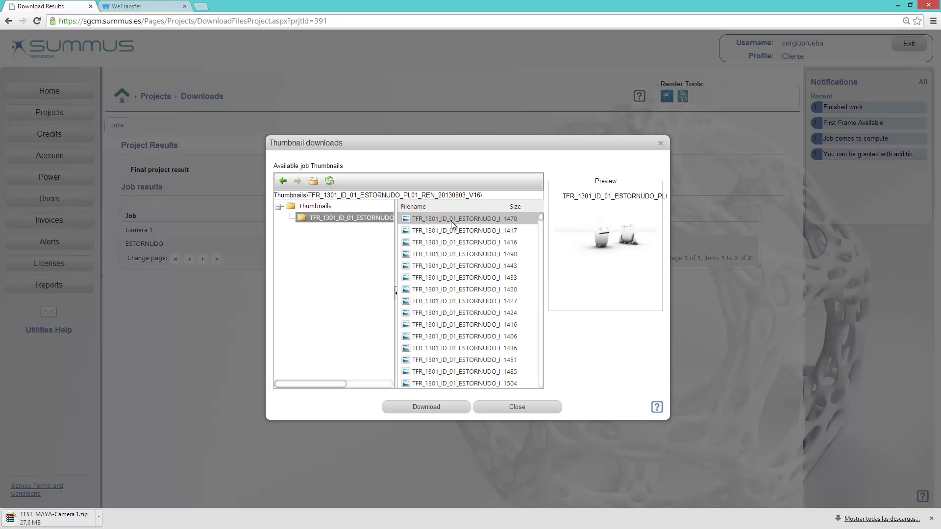
key(Down)
key(Down)
key(Down)
key(Down)
key(Down)
key(Down)
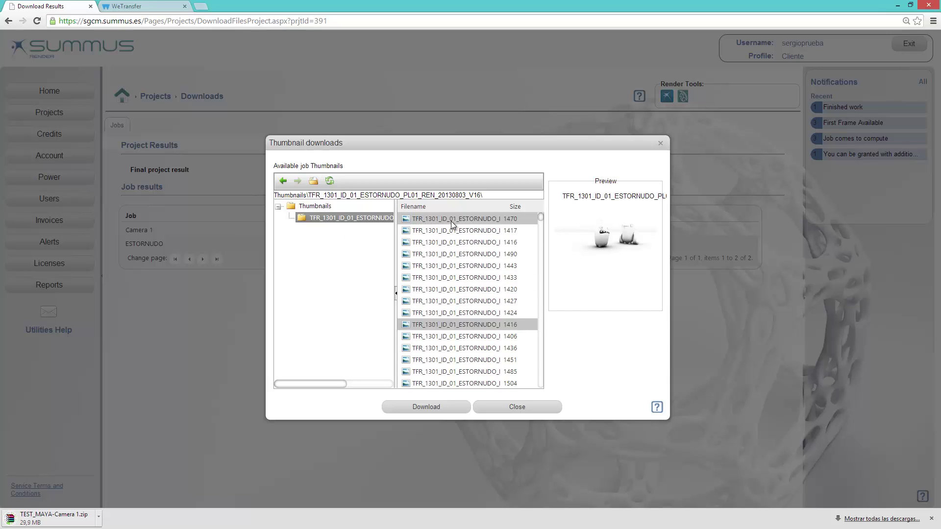
key(Down)
key(Down)
key(Down)
key(Down)
key(Down)
key(Down)
key(Down)
key(Down)
key(Down)
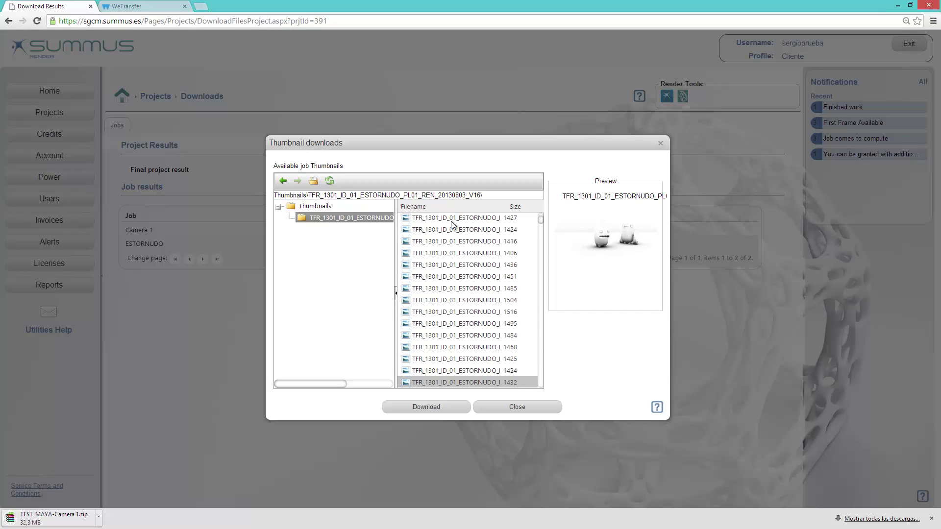
key(Down)
key(Down)
key(Down)
key(Down)
key(Down)
key(Down)
key(Down)
key(Down)
key(Down)
key(Down)
key(Down)
key(Down)
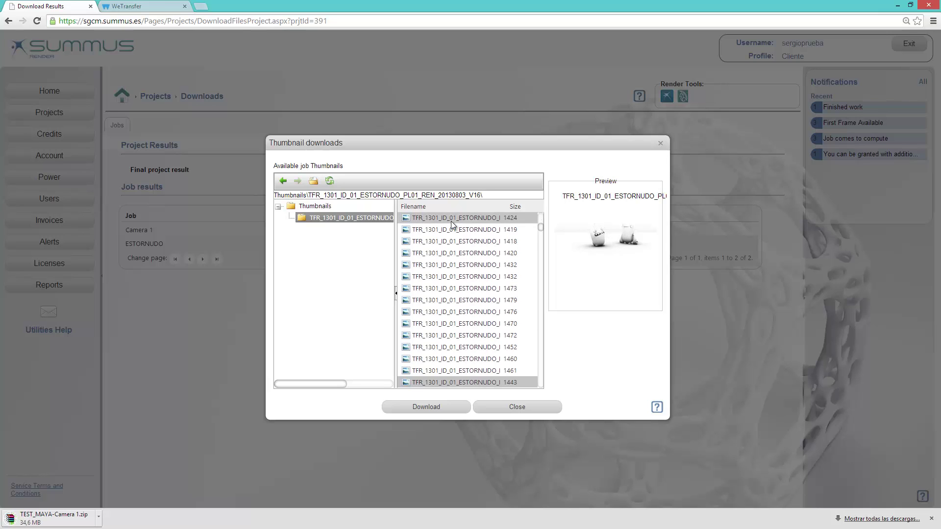
key(Down)
key(Down)
key(Down)
key(Down)
key(Down)
key(Down)
key(Down)
key(Down)
key(Down)
key(Down)
key(Down)
key(Down)
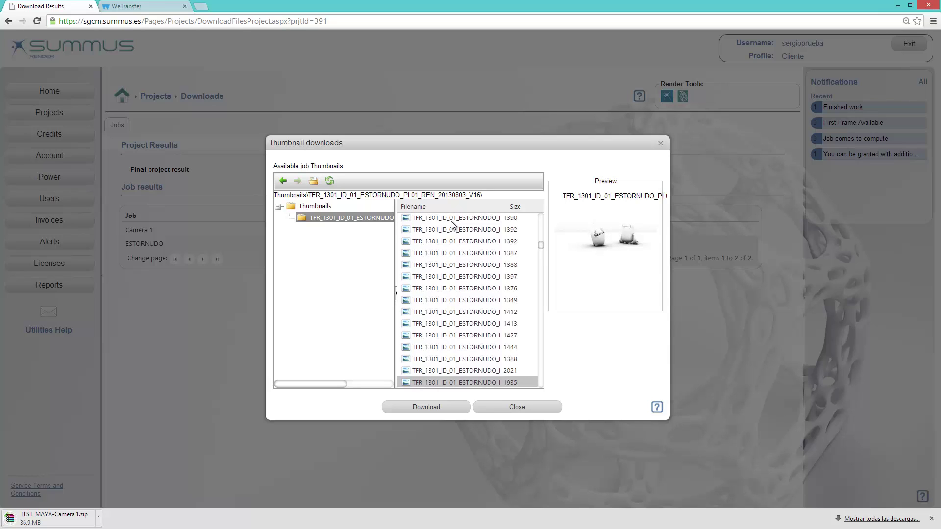
key(Down)
key(Down)
key(Down)
key(Down)
key(Down)
key(Down)
key(Down)
key(Down)
key(Down)
key(Down)
key(Down)
key(Down)
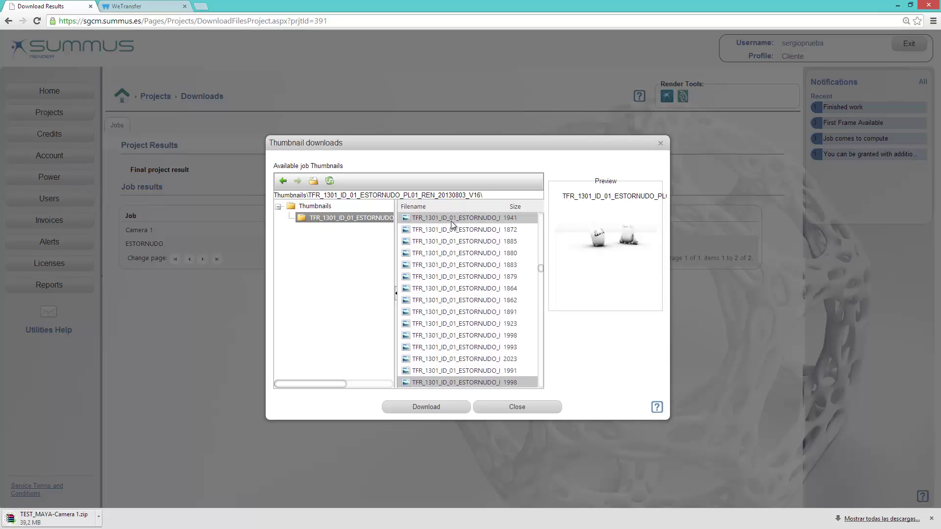
key(Down)
key(Down)
key(Down)
key(Down)
key(Down)
key(Down)
key(Down)
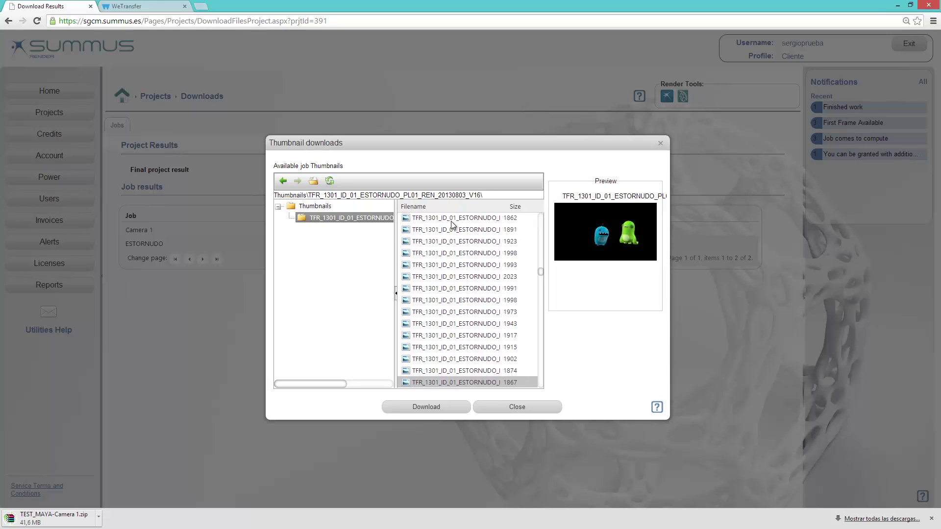
key(Down)
key(Down)
key(Down)
key(Down)
key(Down)
key(Down)
key(Down)
key(Down)
key(Down)
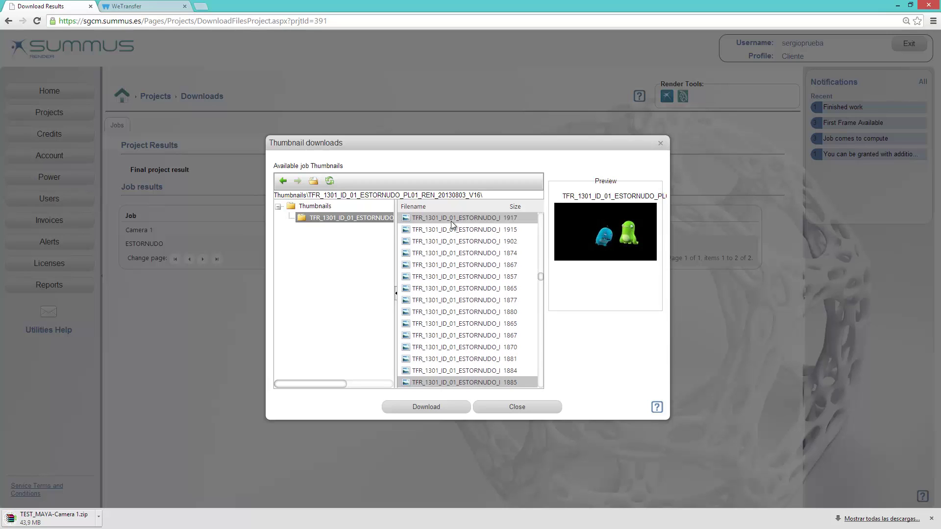
click(456, 335)
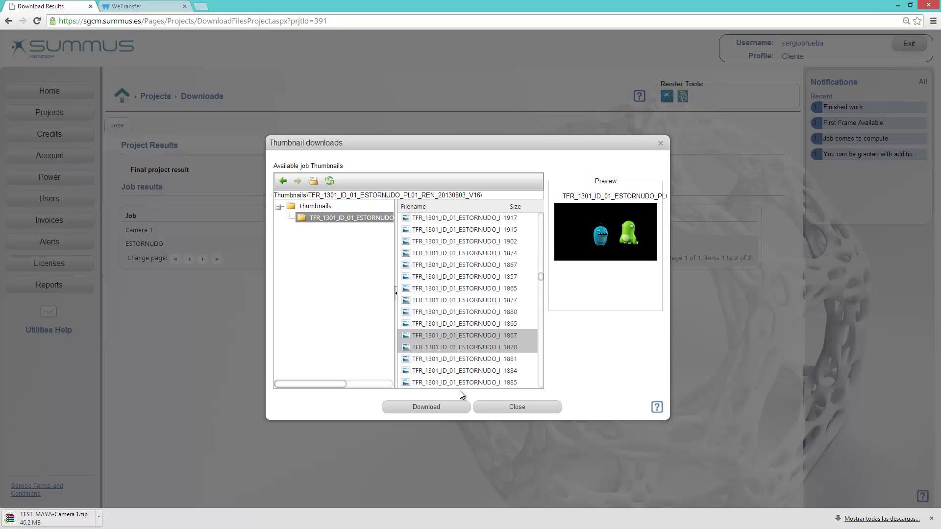
click(526, 408)
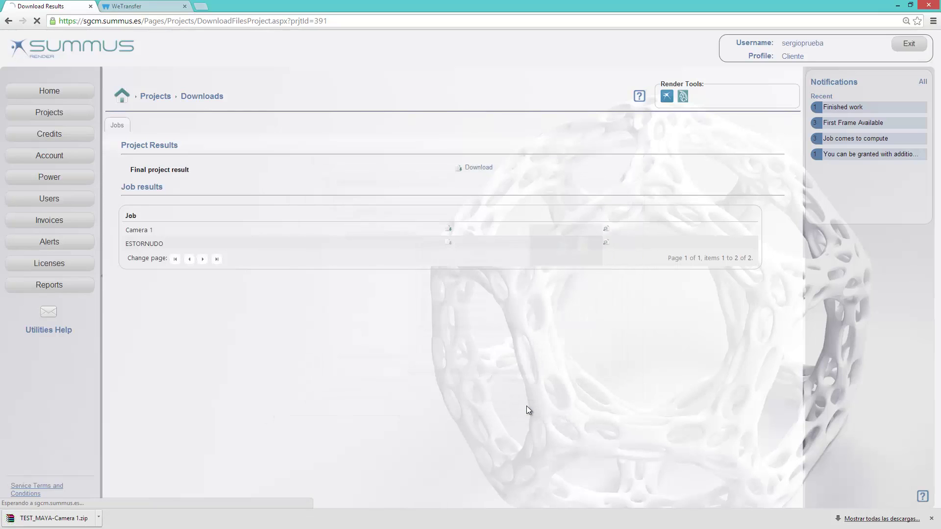
Step: Open the downloaded TEST_MAYA-Camera 1.zip in WinRAR and enter its TFR_1301 render folder
click(99, 518)
click(122, 486)
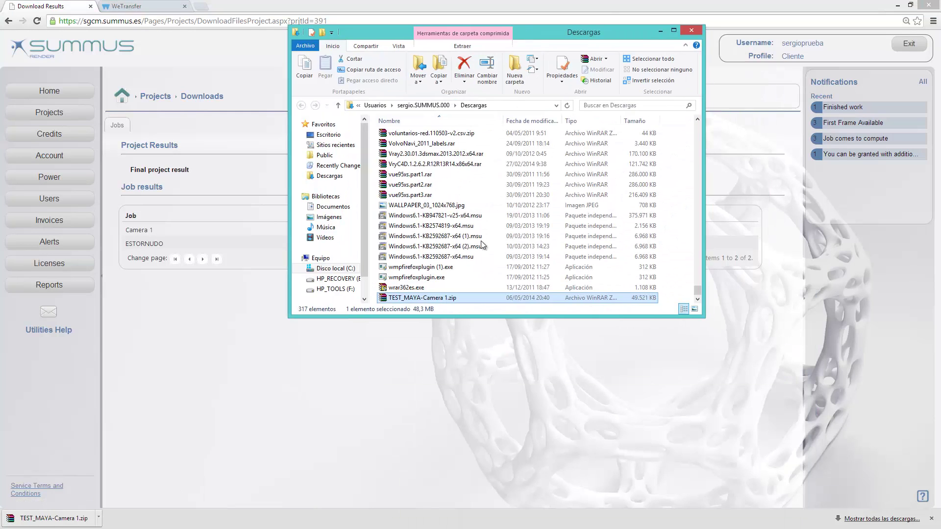
double_click(436, 298)
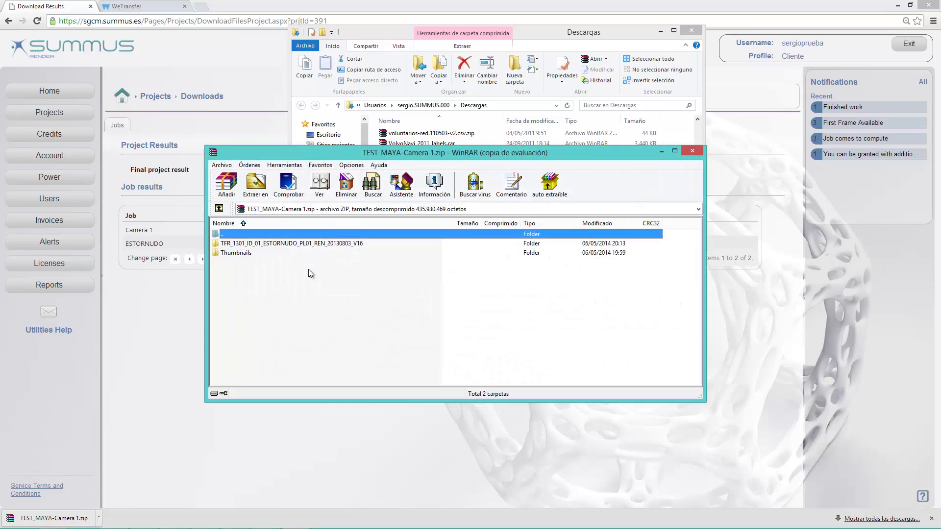
double_click(277, 243)
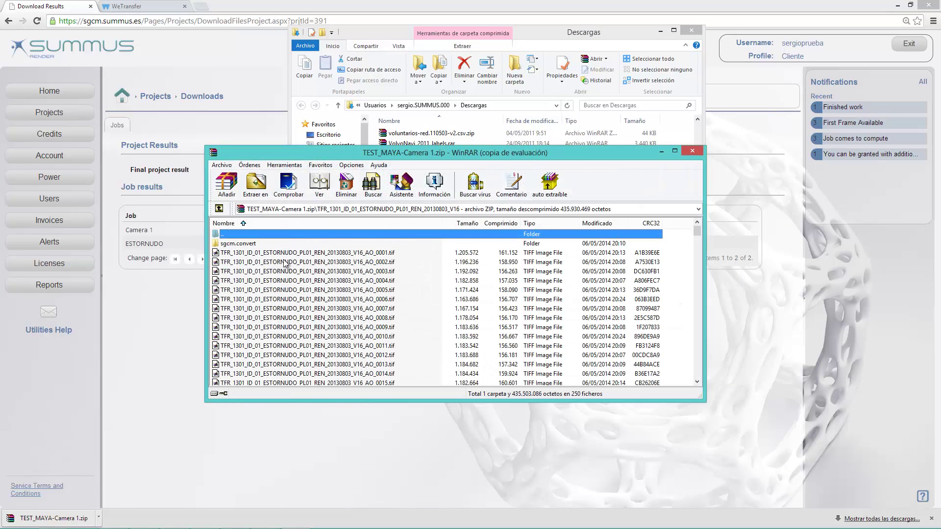
Step: Inspect the TIFF frames, including frame 0008's size, then close WinRAR and the Descargas folder
click(370, 253)
click(365, 281)
click(441, 317)
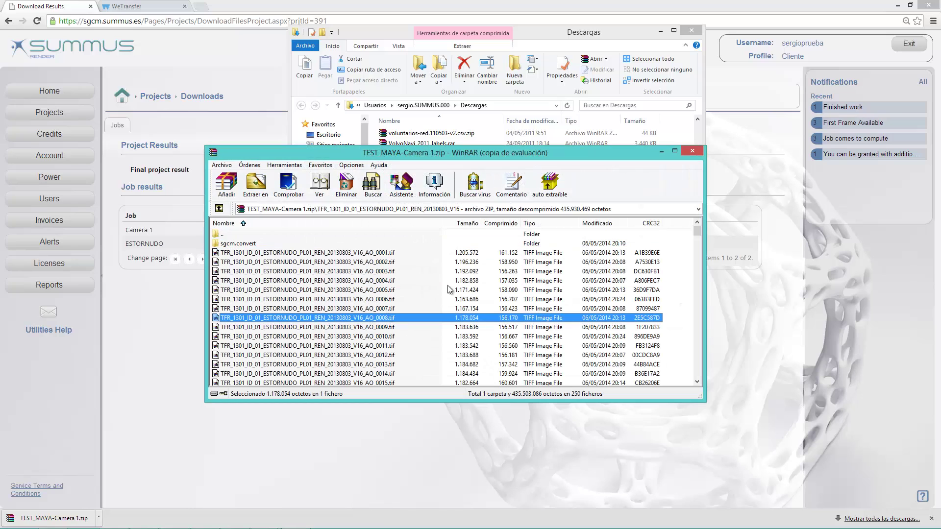
click(692, 151)
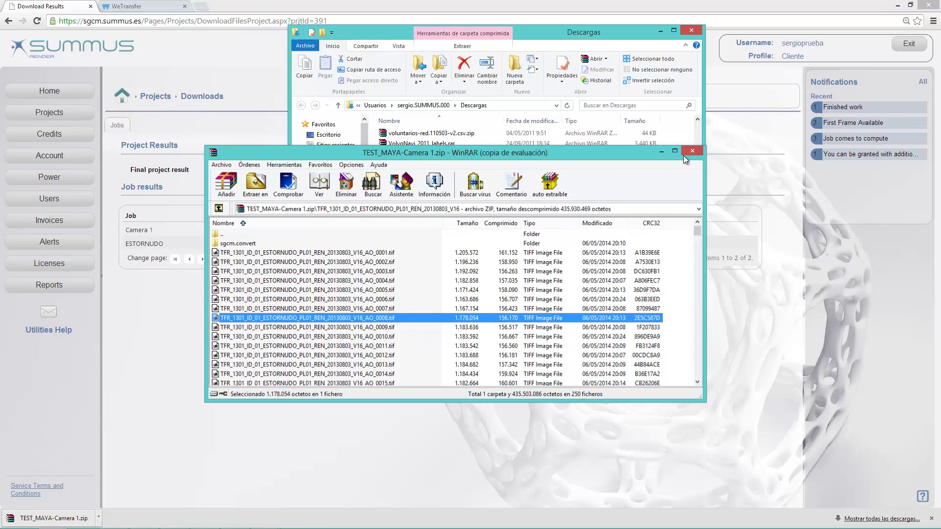
click(691, 31)
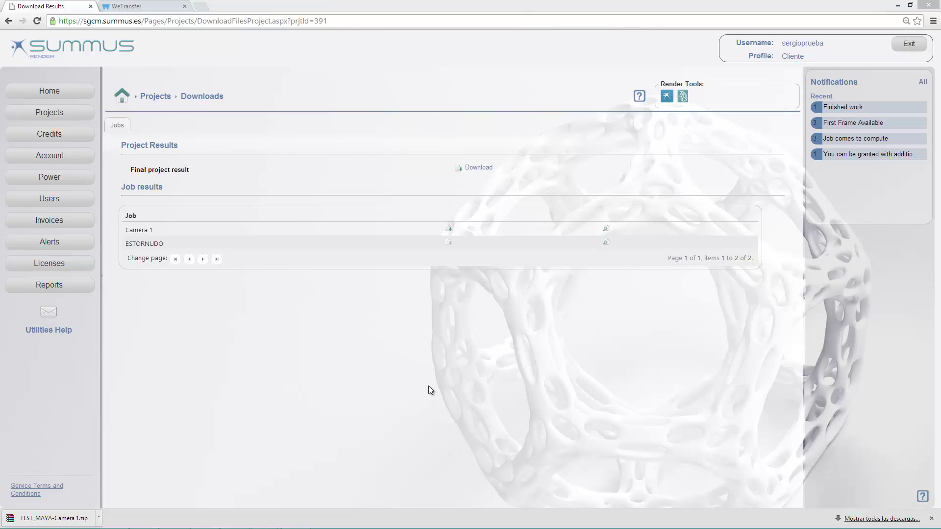
Step: Quick-connect FileZilla to the Summus FTP server with the account's user name and password
drag(345, 16, 483, 124)
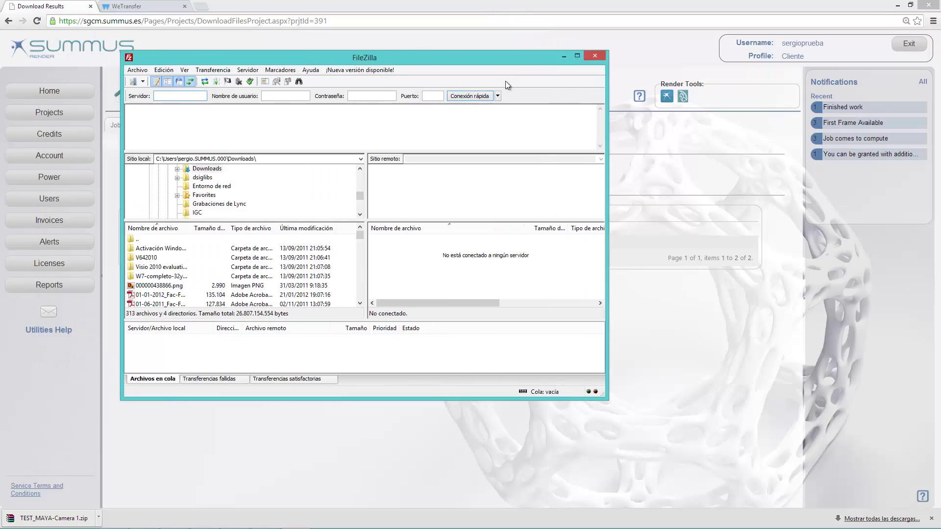
text(c)
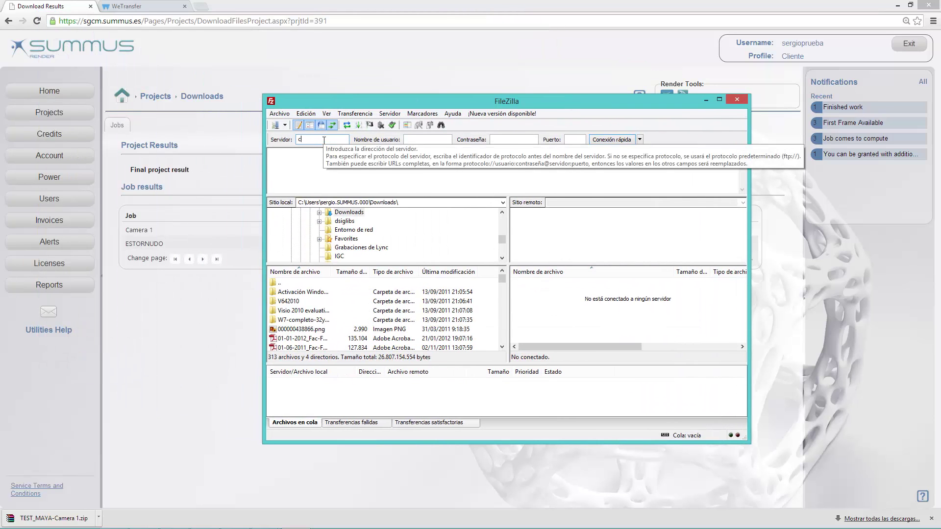
text(omers.summ)
text(us.es)
click(414, 138)
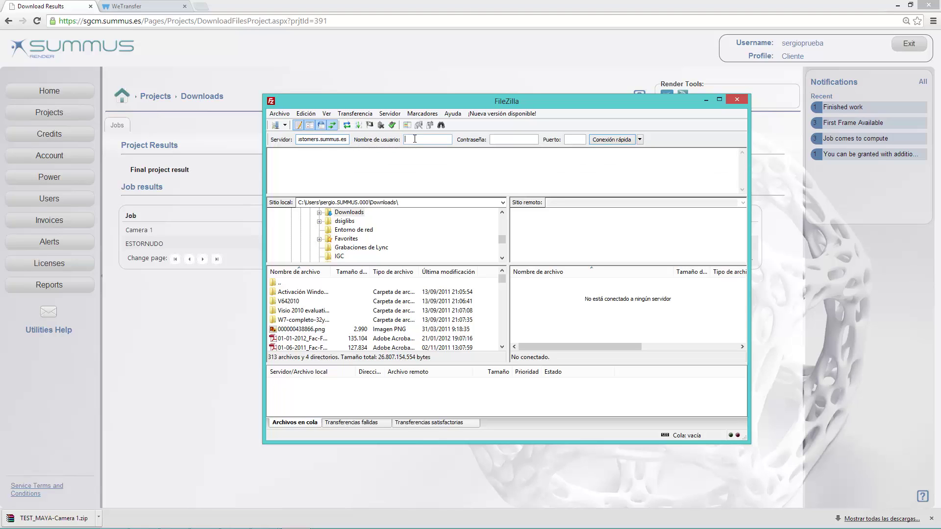
text(prue)
text(*********)
click(606, 140)
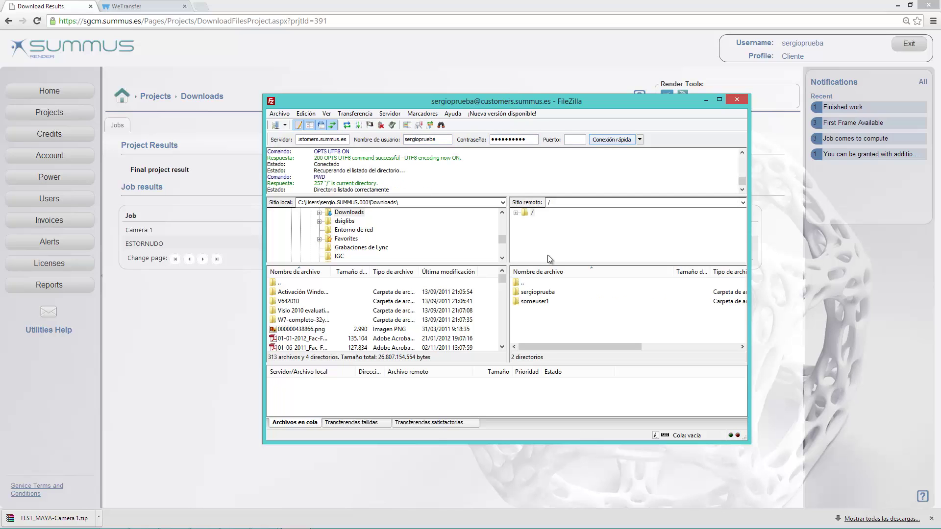
Step: Browse the remote Output folder's .sgcm files, select 390-787.sgcm, then close FileZilla
double_click(538, 293)
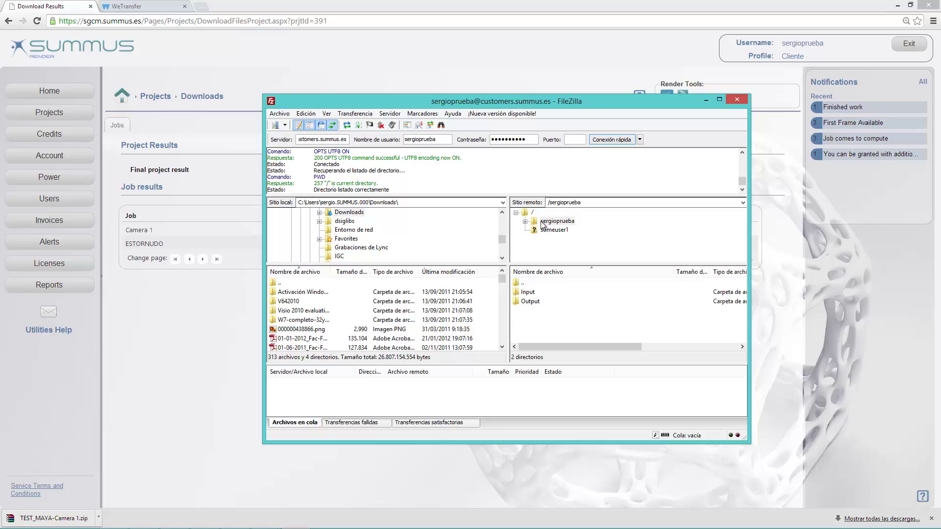
double_click(528, 303)
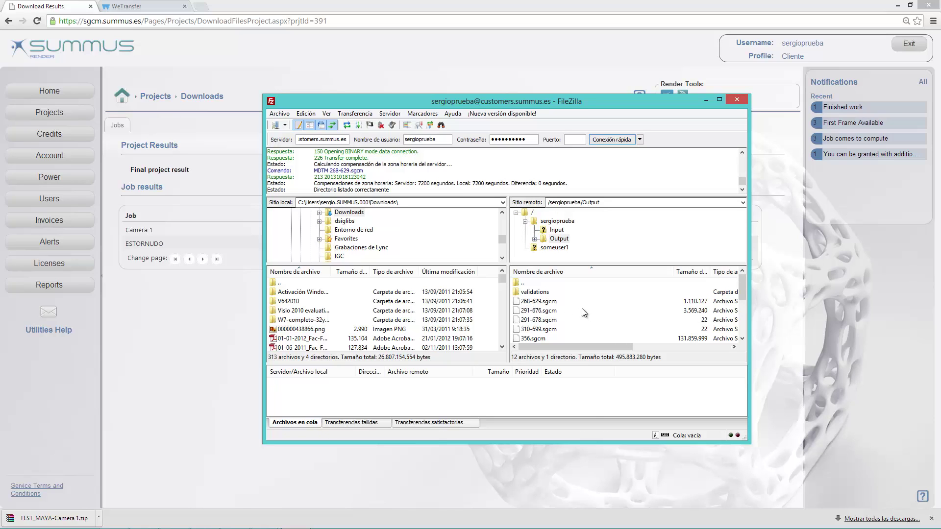
scroll(589, 313, down, 1)
scroll(589, 314, down, 2)
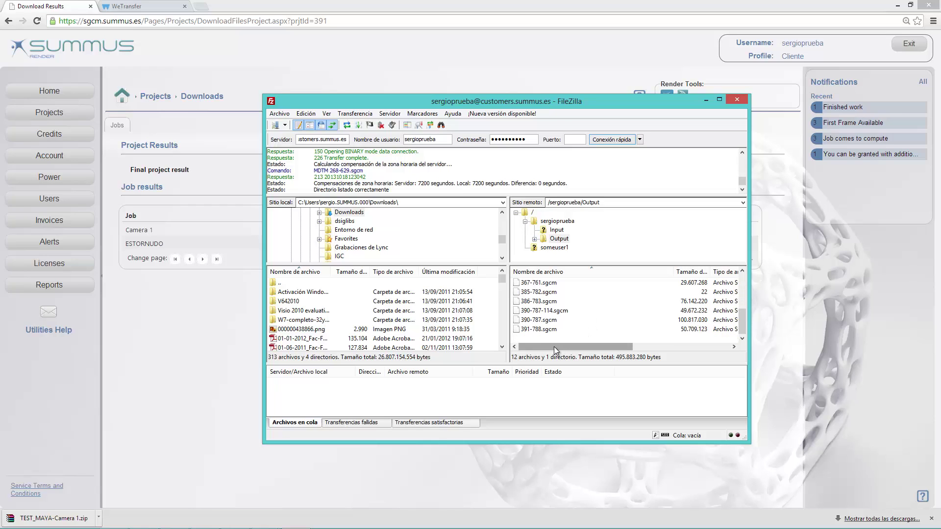
mouse_move(543, 344)
mouse_down()
mouse_move(568, 343)
mouse_move(534, 347)
mouse_up()
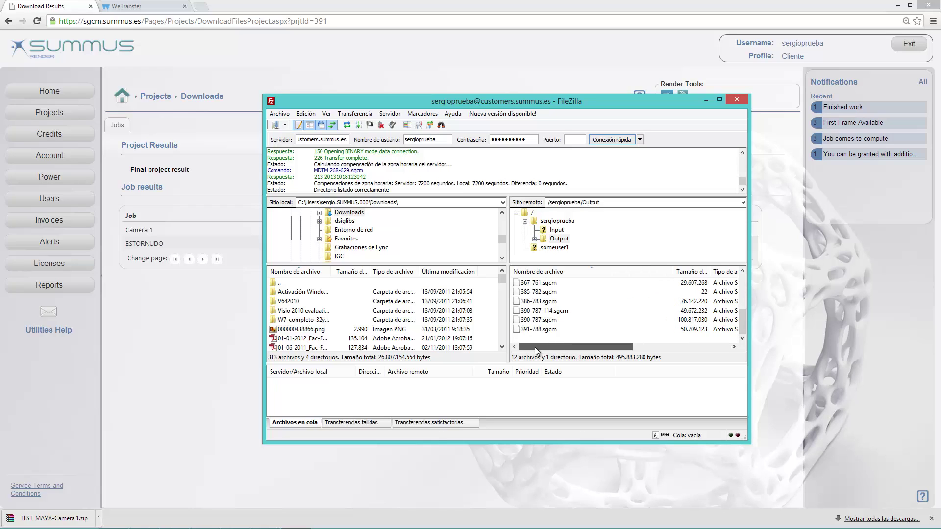
click(544, 321)
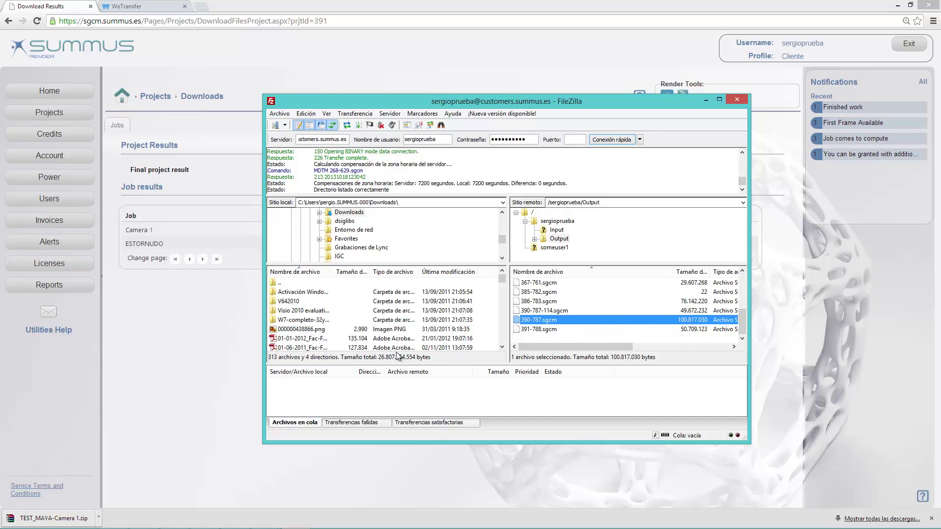
click(737, 100)
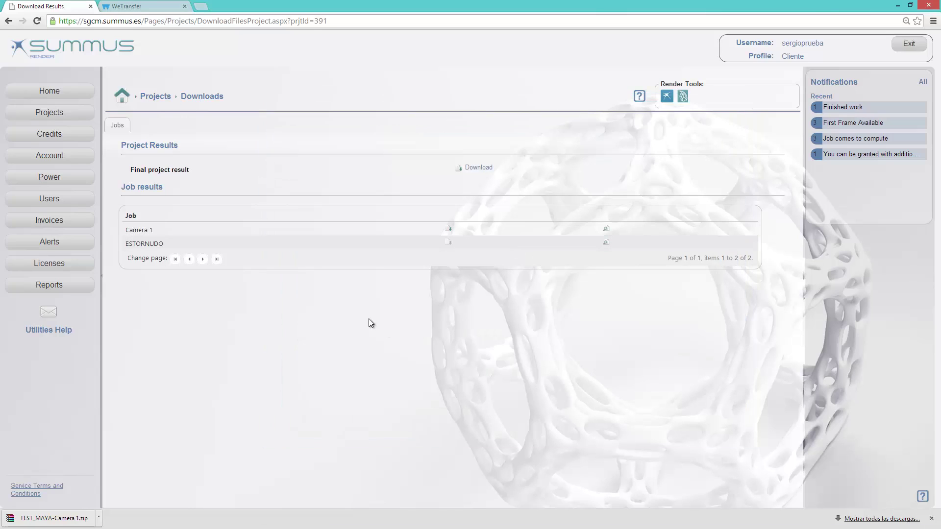
Step: Open TEST_MAYA's Project Management page via its edit pencil in the Projects list
click(68, 114)
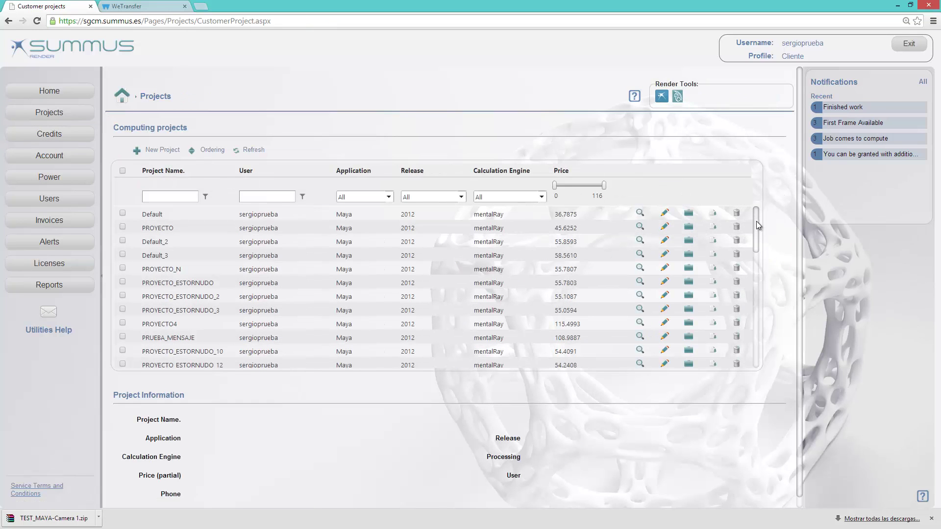
scroll(756, 223, down, 2)
scroll(764, 324, down, 3)
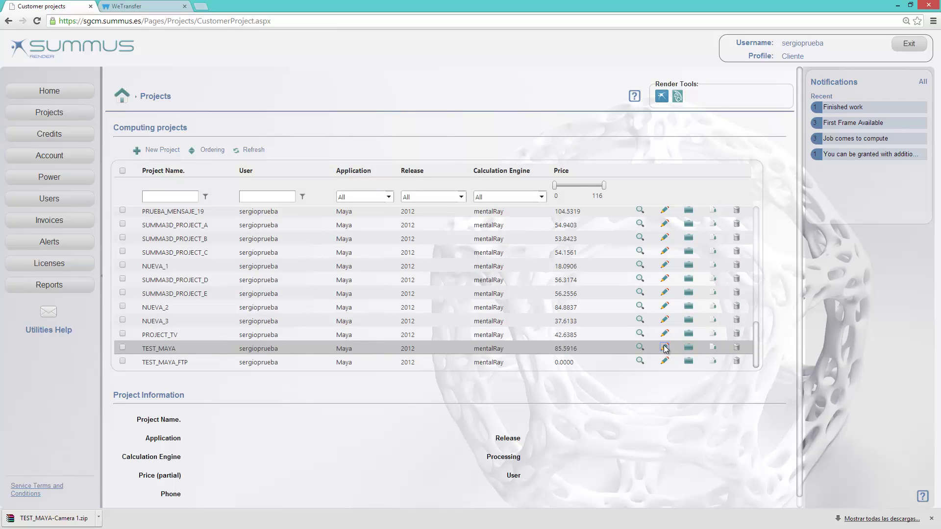
click(665, 349)
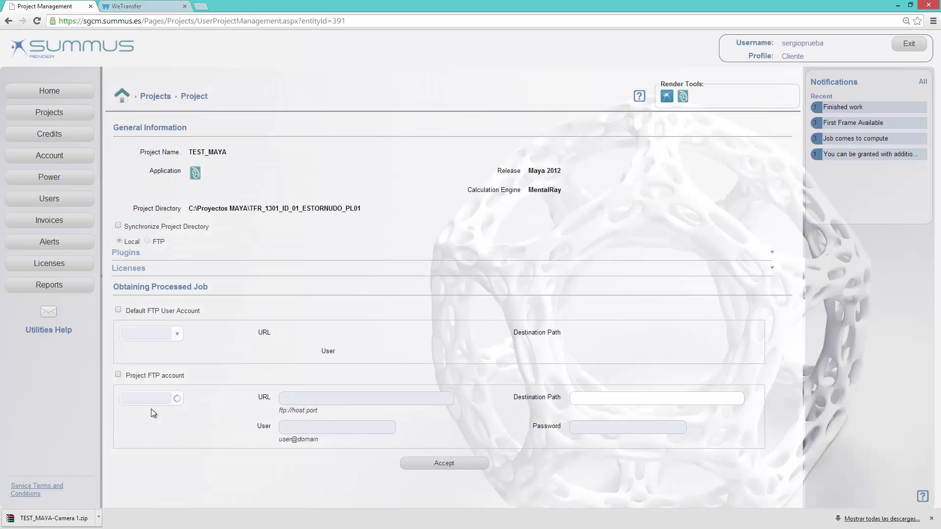
Step: Tick Project FTP account with type FTP, then Exit the portal confirming Ok
click(118, 375)
click(178, 399)
click(135, 415)
click(317, 402)
click(297, 398)
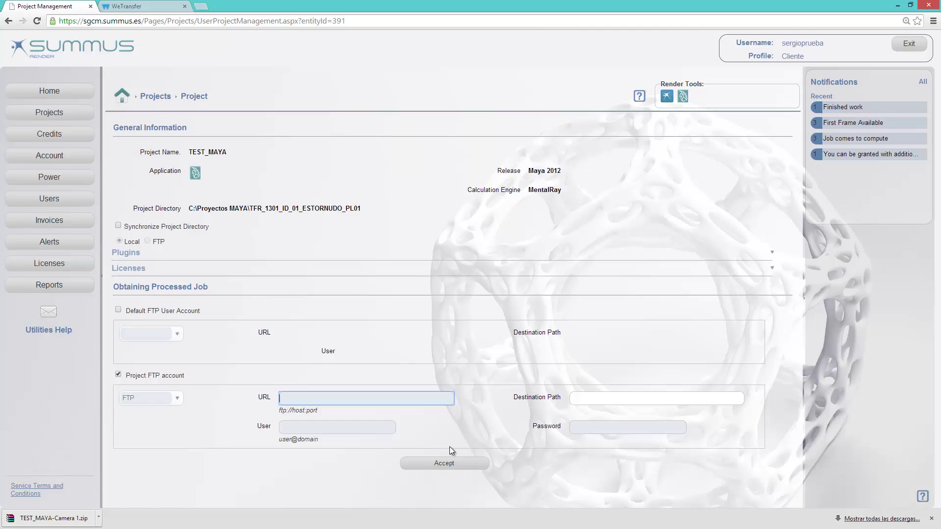
click(916, 44)
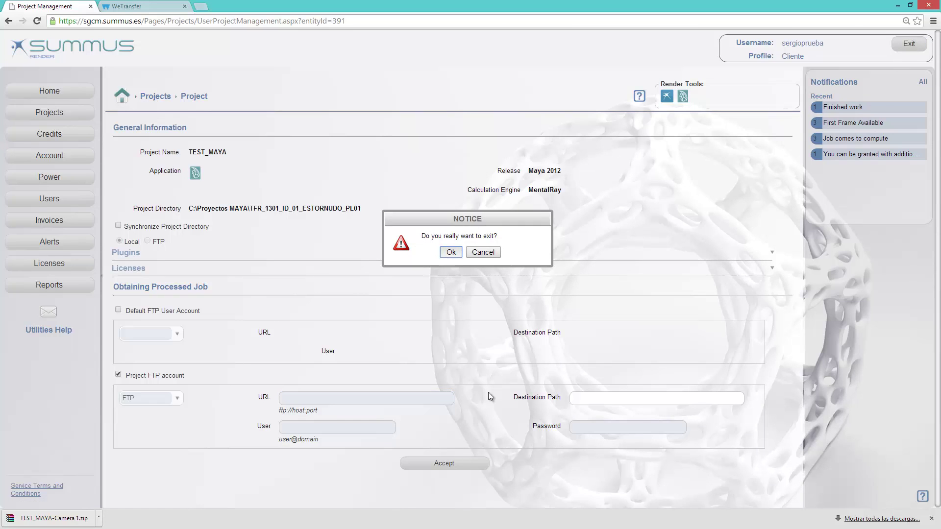
key(Return)
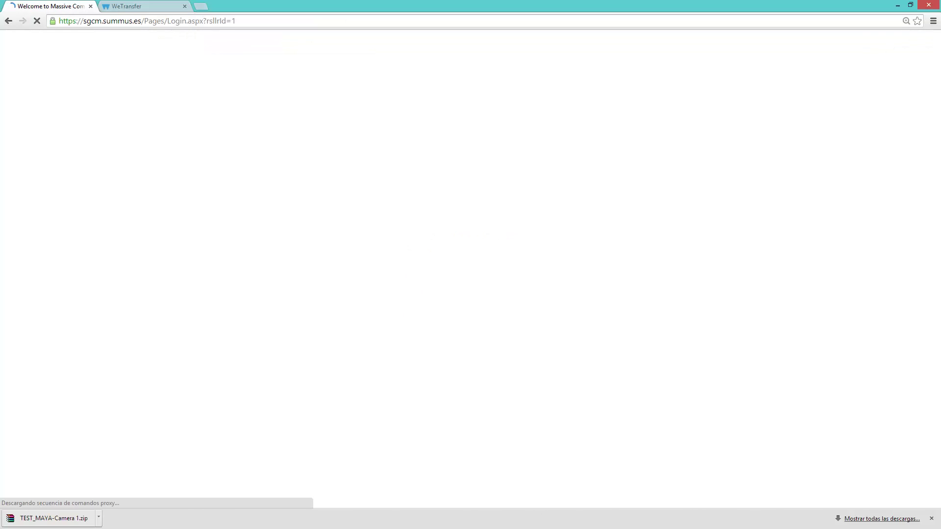